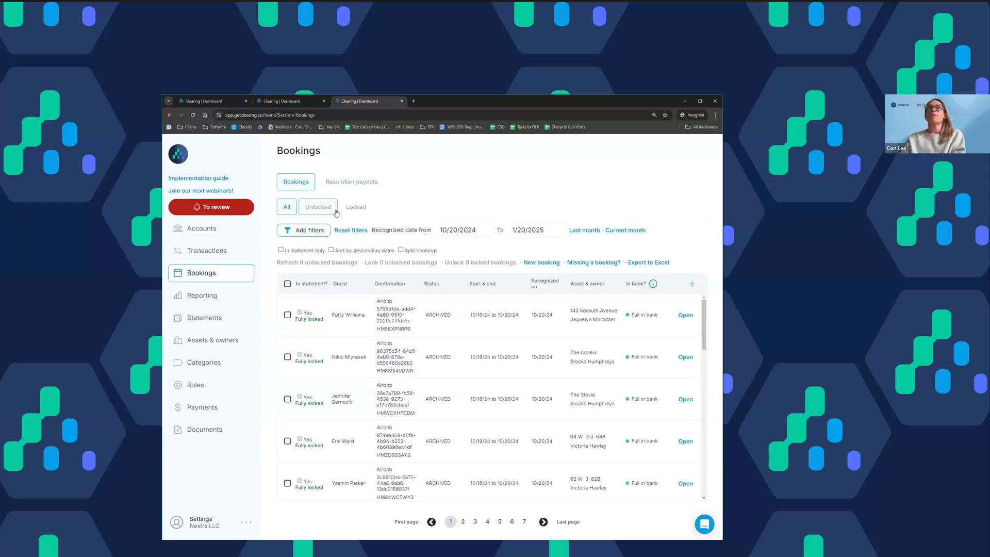
Step: Open the transactions list and examine the unallocated, uncategorized and unmatched sub-transaction counts of the November deposits
{"action": "left_click", "coordinate": [223, 253]}
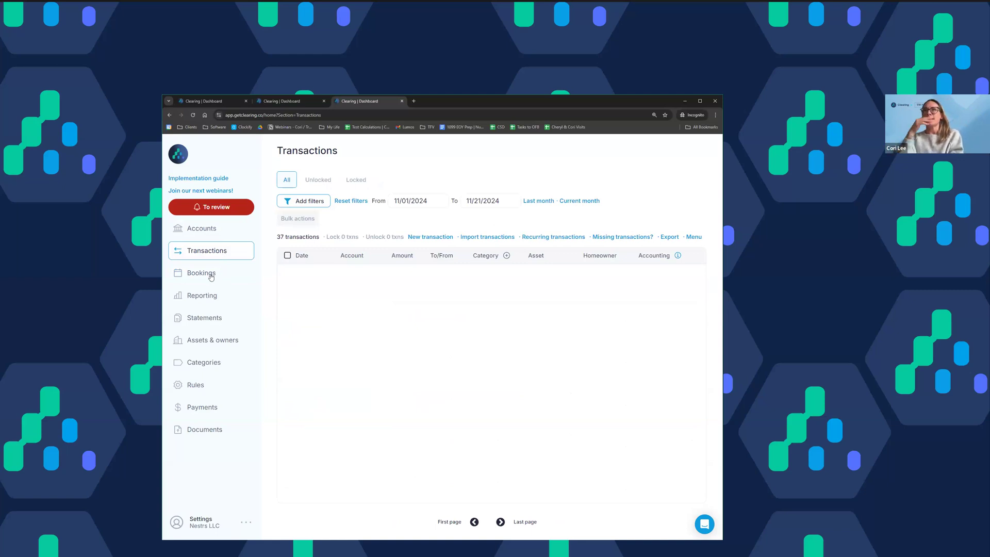
{"action": "left_click", "coordinate": [404, 204]}
{"action": "left_click", "coordinate": [494, 173]}
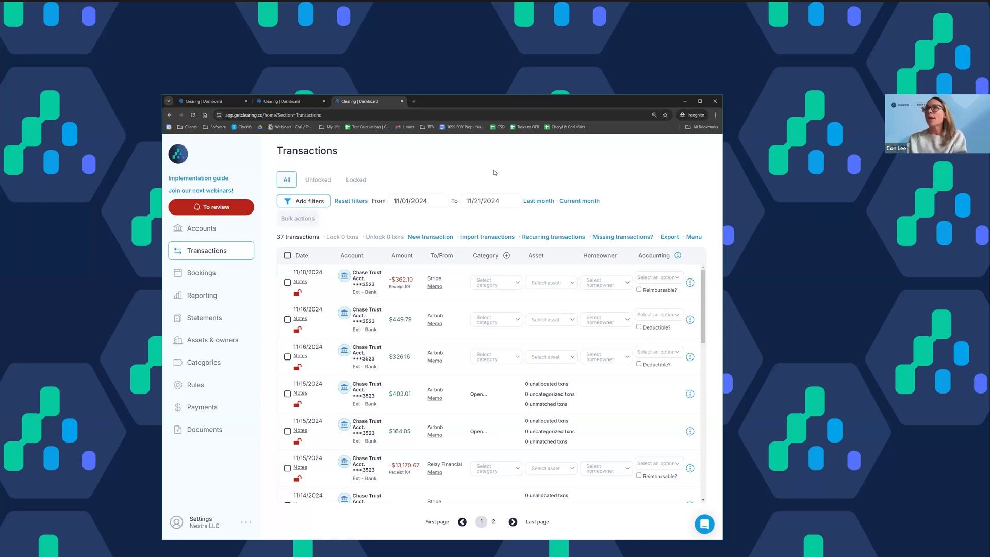
{"action": "scroll", "coordinate": [522, 347], "scroll_direction": "down", "scroll_amount": 2}
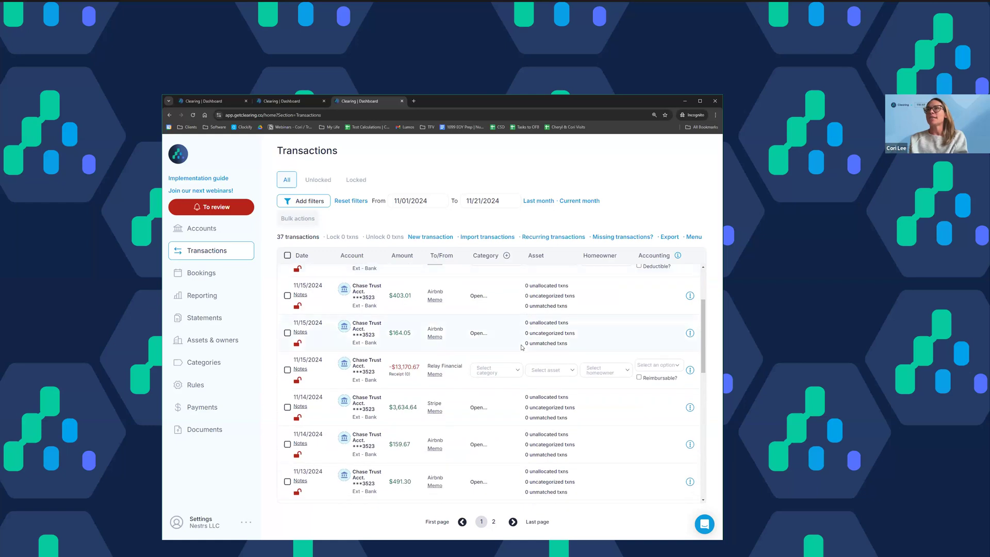
{"action": "scroll", "coordinate": [510, 356], "scroll_direction": "up", "scroll_amount": 1}
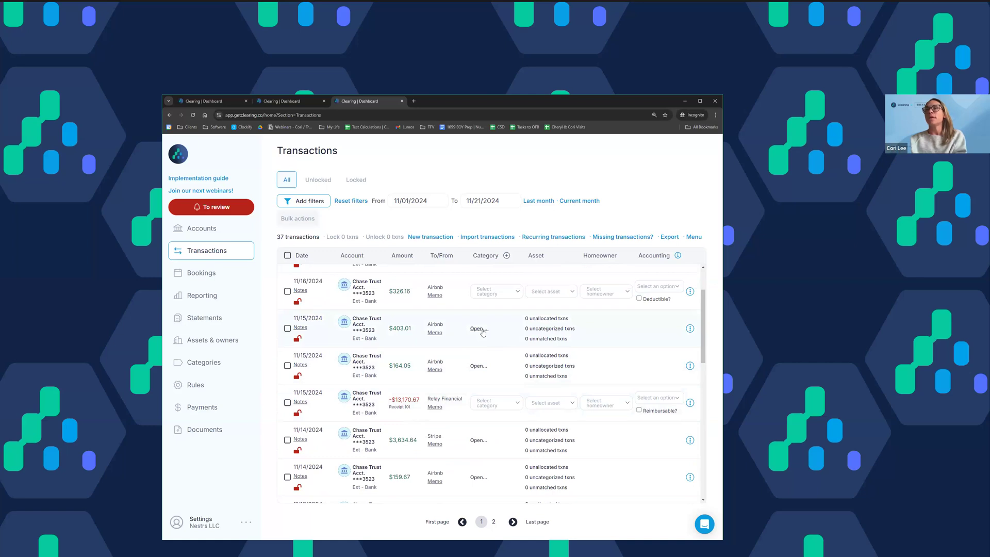
{"action": "scroll", "coordinate": [483, 334], "scroll_direction": "down", "scroll_amount": 2}
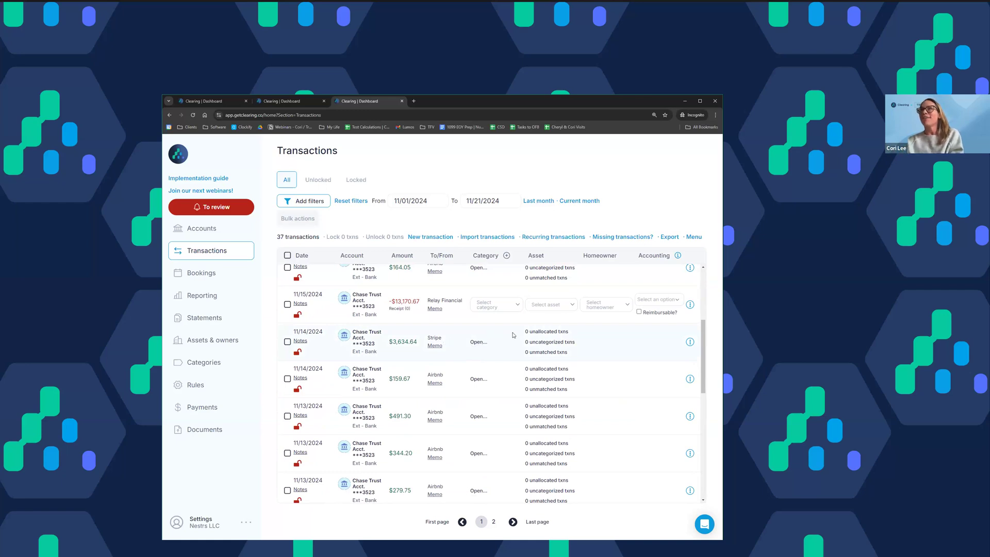
{"action": "left_click_drag", "start_coordinate": [524, 331], "coordinate": [581, 355]}
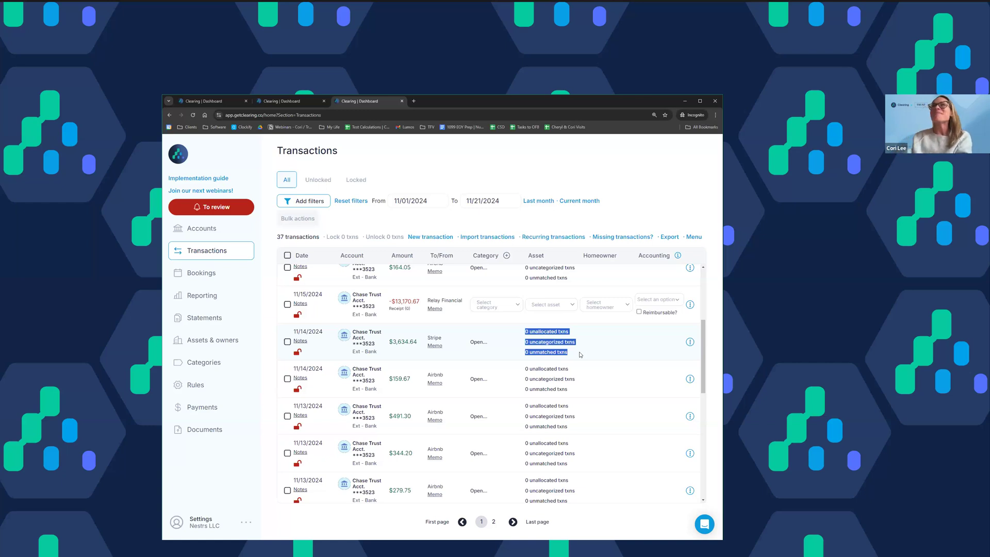
Step: View the category choices for the Relay Financial transaction and look through the remaining transactions' sub-transaction counts
{"action": "left_click", "coordinate": [487, 304]}
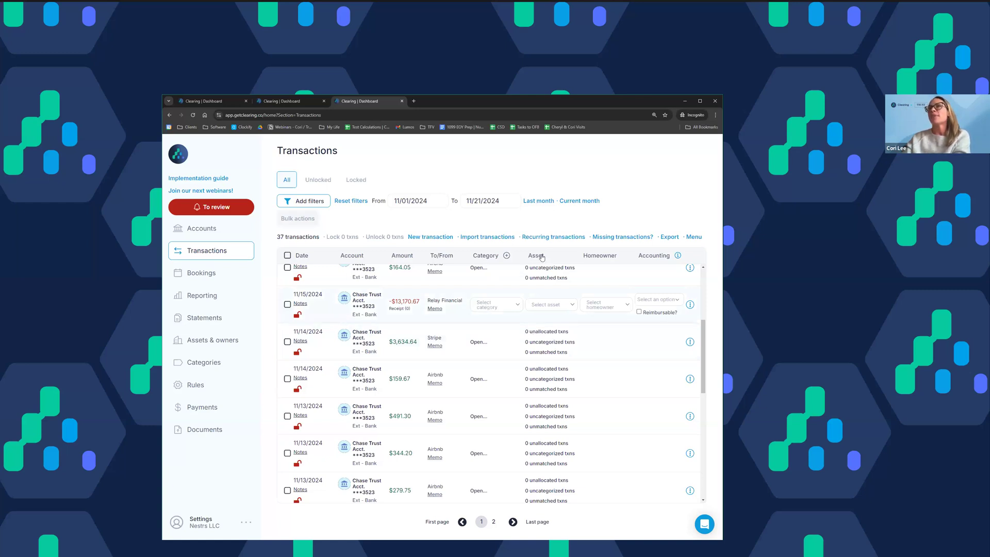
{"action": "left_click", "coordinate": [576, 330]}
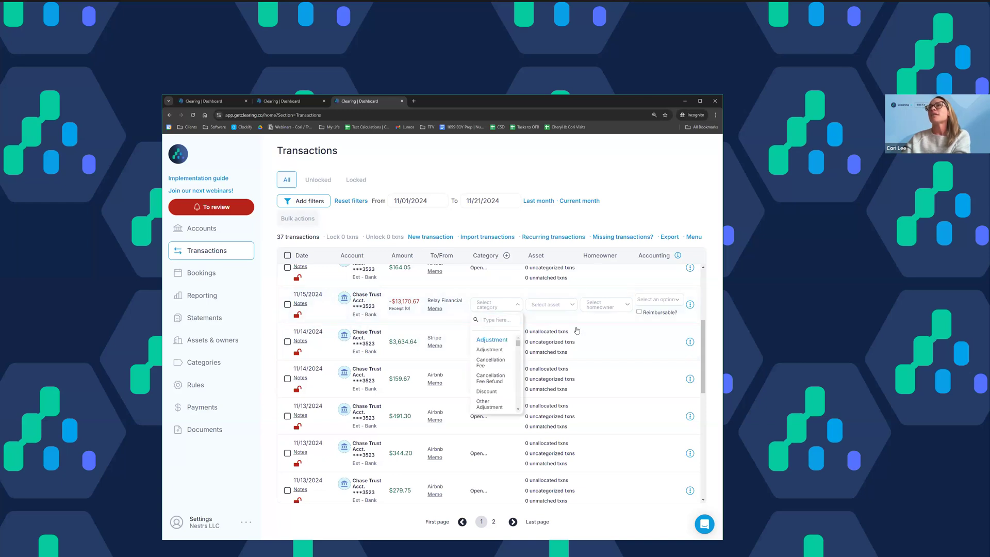
{"action": "scroll", "coordinate": [496, 324], "scroll_direction": "up", "scroll_amount": 1}
{"action": "scroll", "coordinate": [495, 323], "scroll_direction": "up", "scroll_amount": 3}
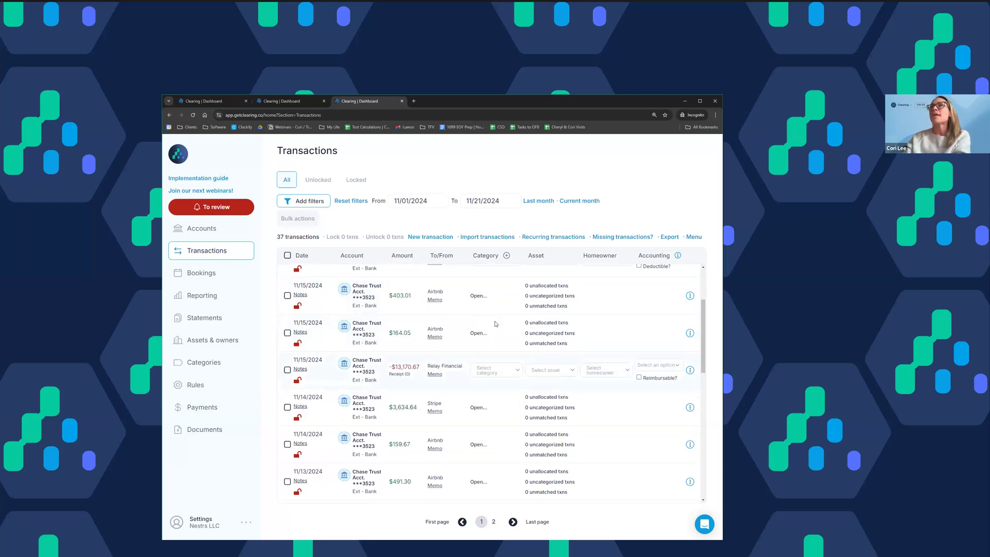
{"action": "scroll", "coordinate": [476, 347], "scroll_direction": "up", "scroll_amount": 1}
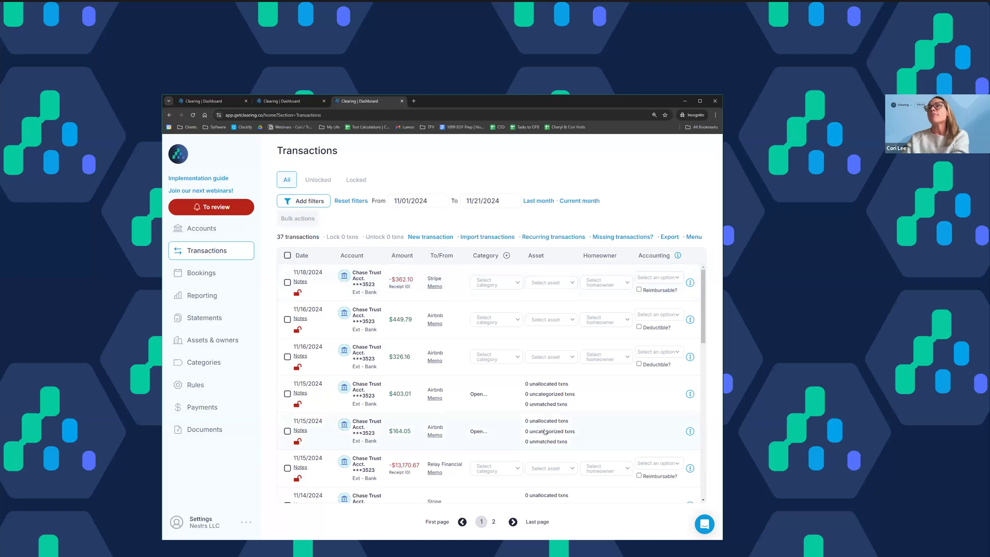
{"action": "scroll", "coordinate": [550, 403], "scroll_direction": "down", "scroll_amount": 8}
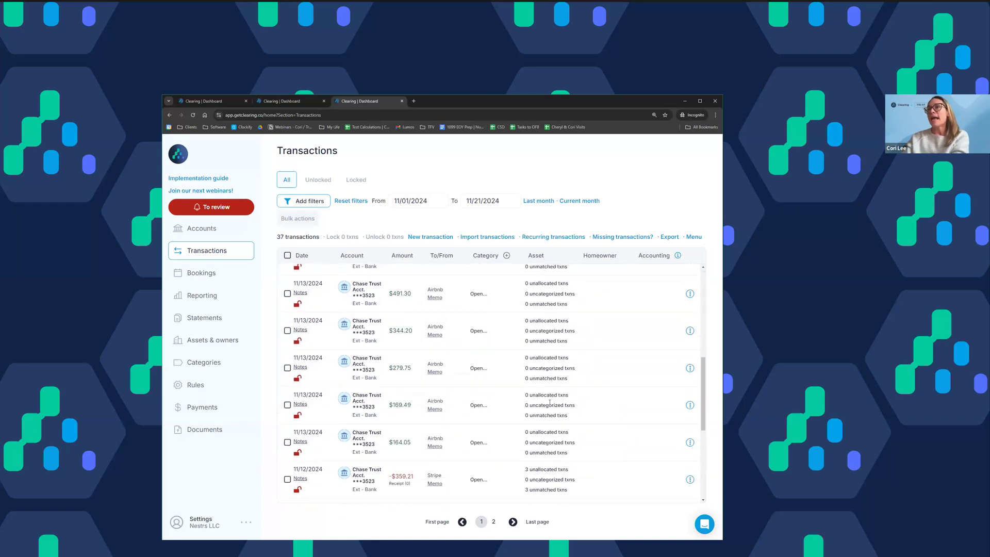
{"action": "scroll", "coordinate": [550, 405], "scroll_direction": "down", "scroll_amount": 4}
{"action": "scroll", "coordinate": [550, 405], "scroll_direction": "up", "scroll_amount": 6}
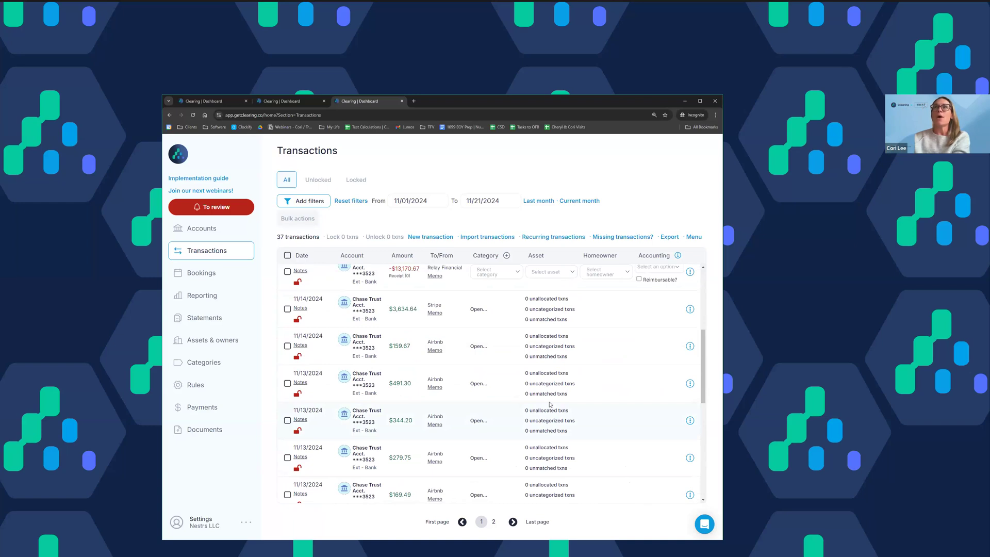
Step: Show the bookings with a recognized date from 10/01/2024 to 10/31/2024
{"action": "left_click", "coordinate": [217, 281]}
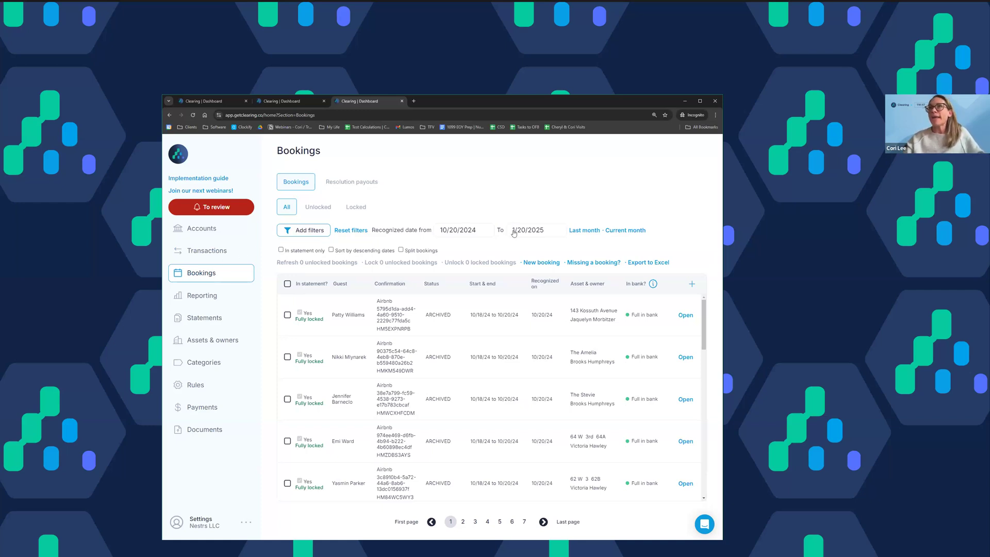
{"action": "left_click", "coordinate": [454, 230]}
{"action": "left_click", "coordinate": [479, 272]}
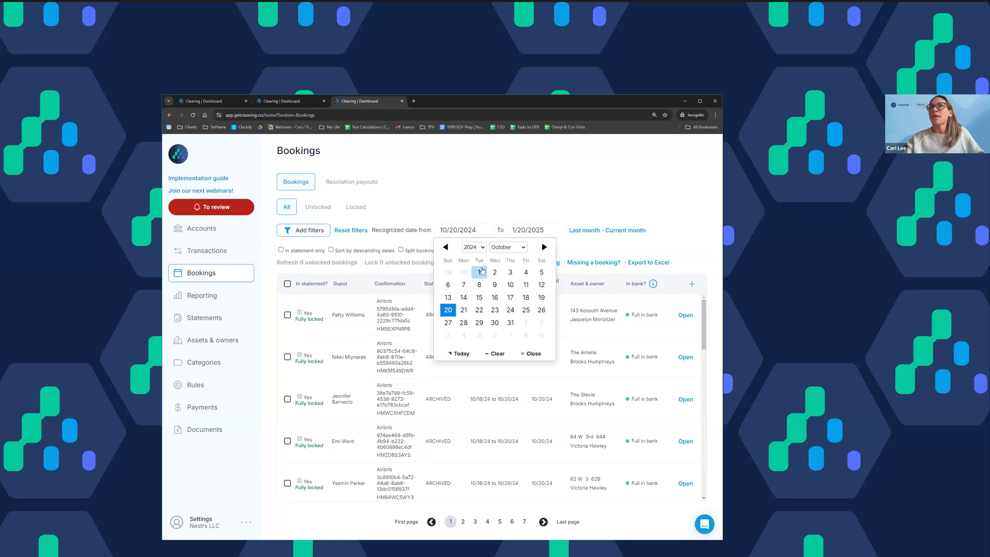
{"action": "left_click", "coordinate": [527, 232]}
{"action": "left_click", "coordinate": [519, 247]}
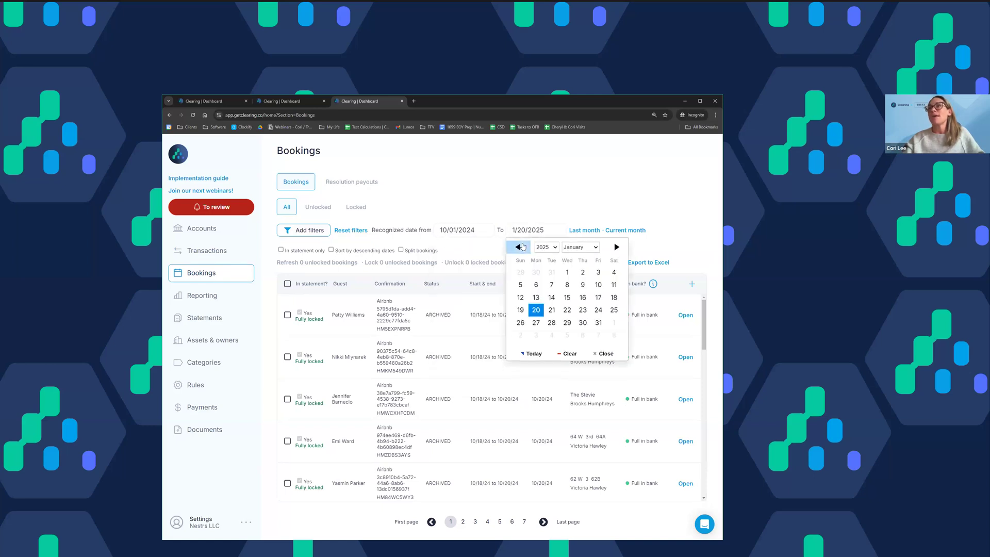
{"action": "left_click", "coordinate": [522, 247]}
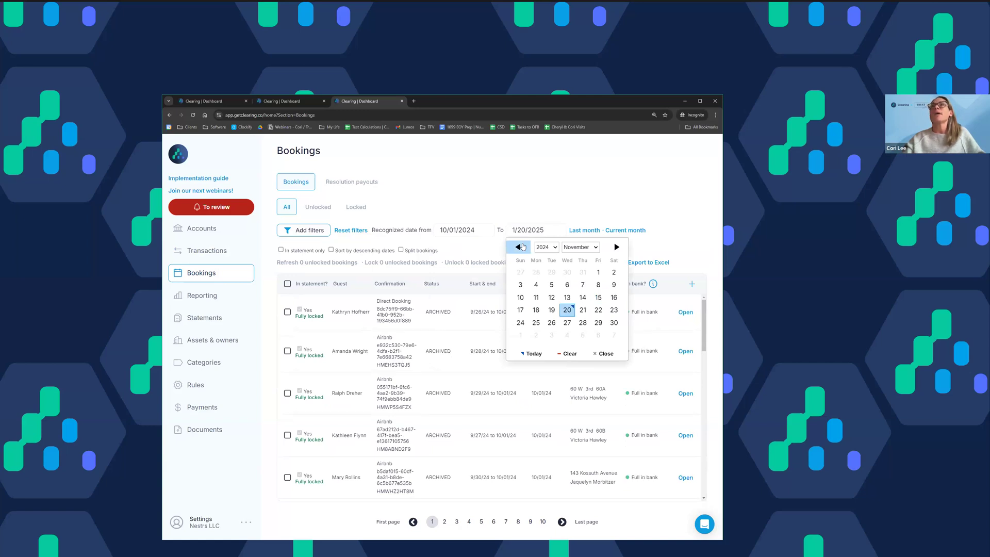
{"action": "left_click", "coordinate": [522, 247]}
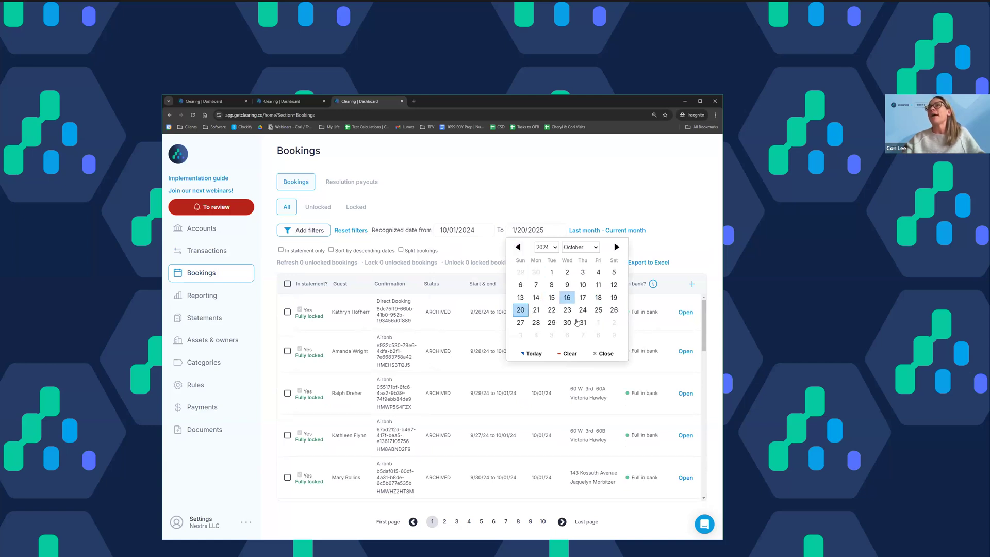
{"action": "left_click", "coordinate": [582, 323]}
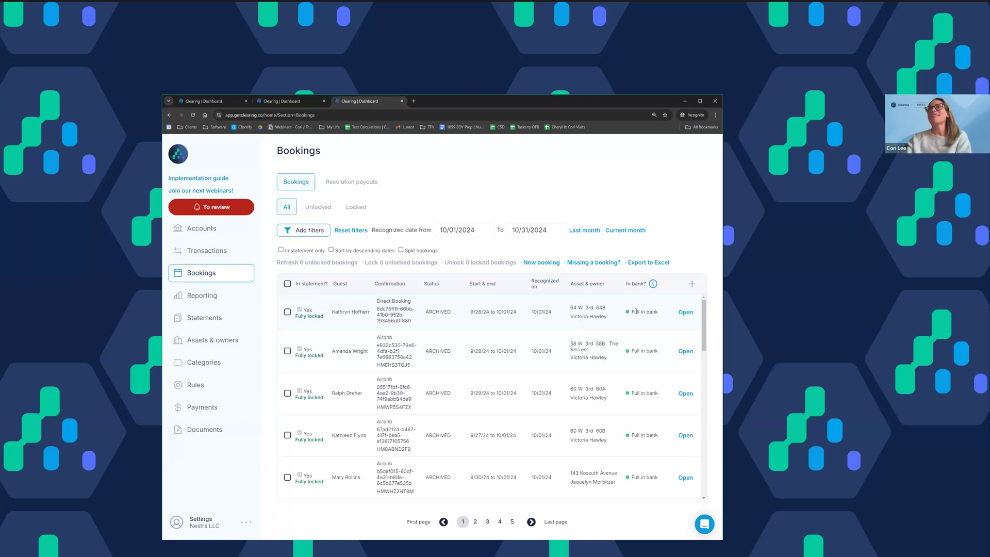
Step: Review the in-bank status of the October bookings on the first page and on page 5
{"action": "scroll", "coordinate": [636, 312], "scroll_direction": "down", "scroll_amount": 10}
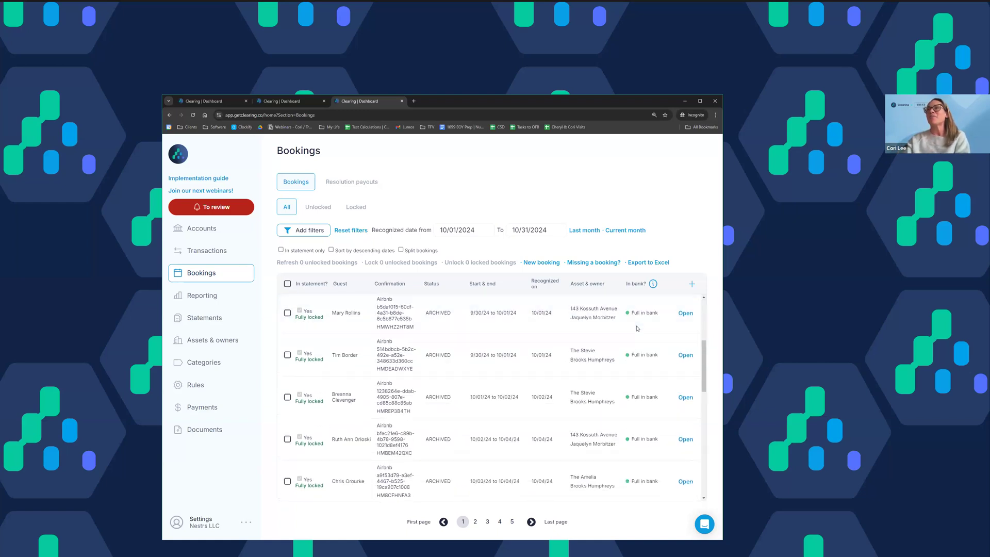
{"action": "scroll", "coordinate": [638, 328], "scroll_direction": "down", "scroll_amount": 10}
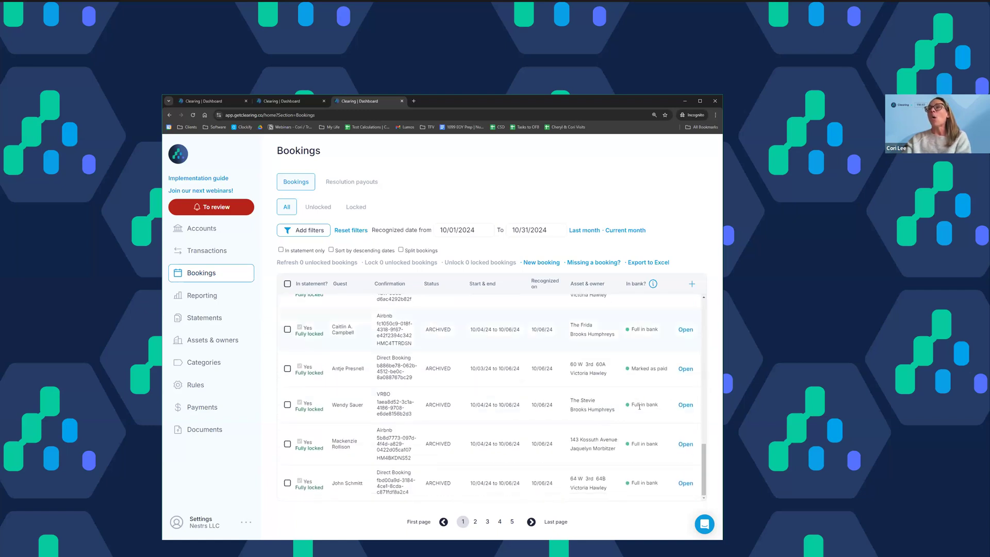
{"action": "scroll", "coordinate": [639, 410], "scroll_direction": "up", "scroll_amount": 5}
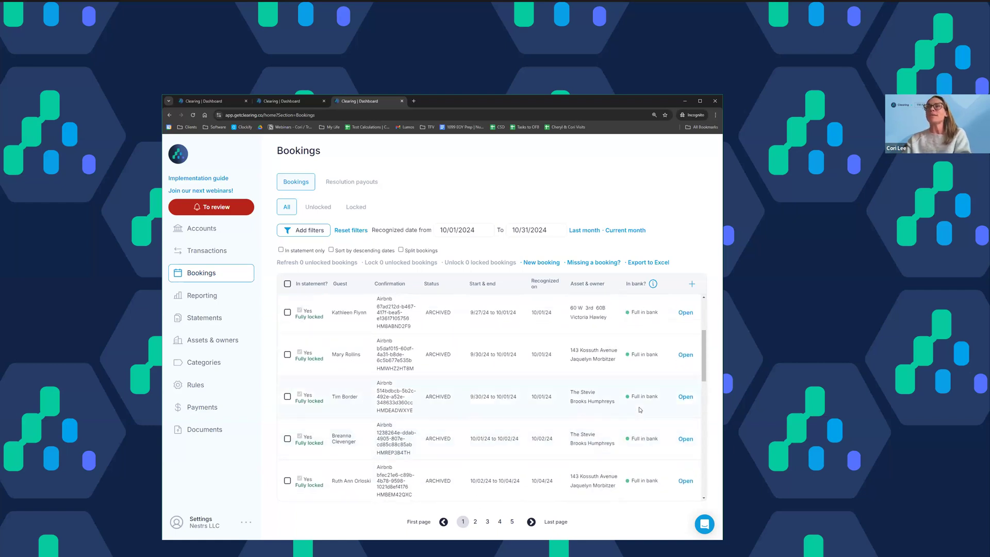
{"action": "scroll", "coordinate": [639, 410], "scroll_direction": "up", "scroll_amount": 3}
{"action": "left_click", "coordinate": [512, 522]}
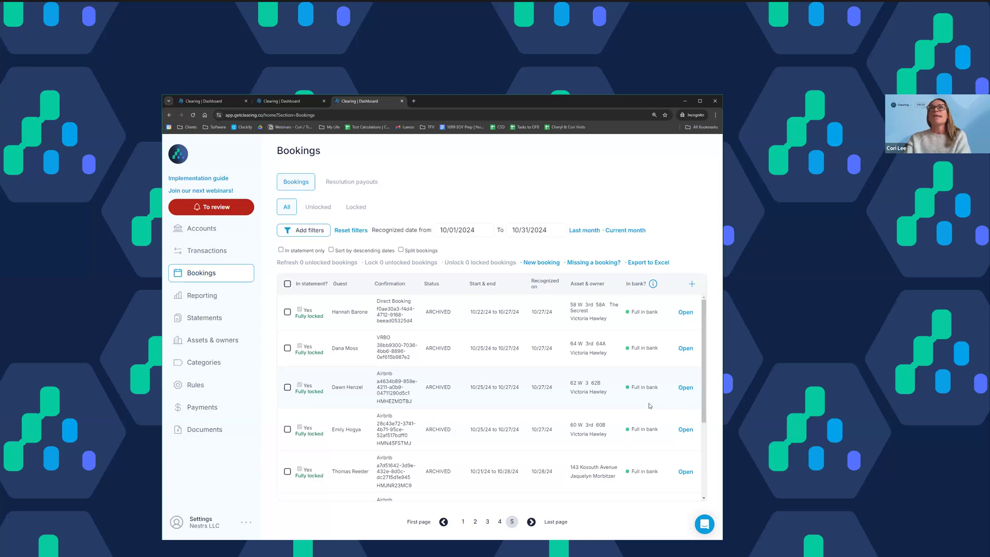
{"action": "left_click", "coordinate": [305, 105]}
{"action": "left_click", "coordinate": [224, 102]}
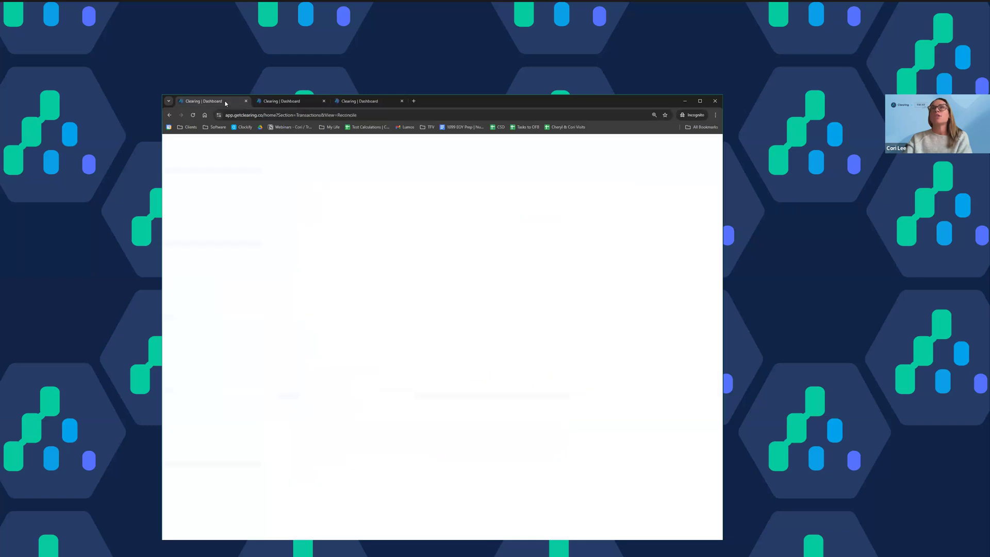
{"action": "left_click", "coordinate": [281, 103]}
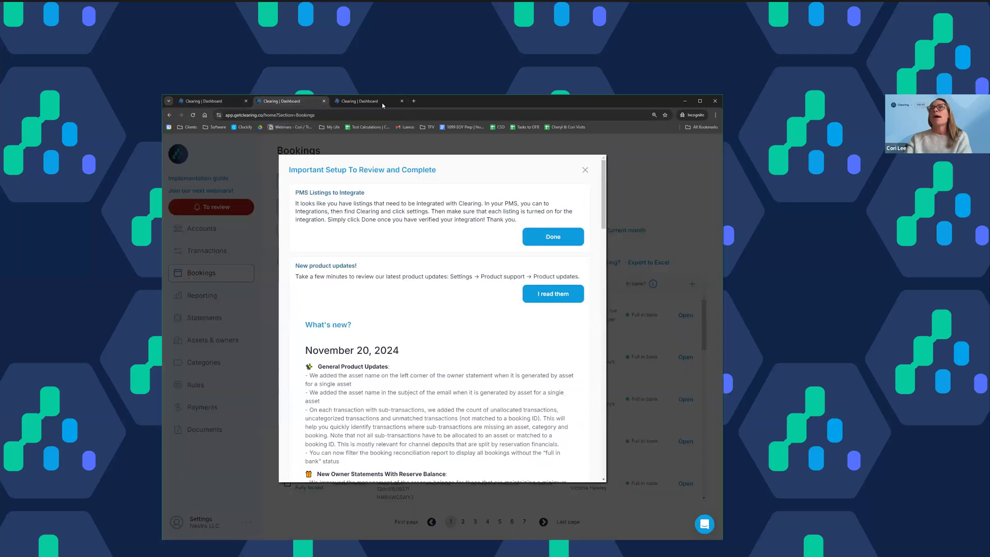
{"action": "key", "text": "ctrl+Tab"}
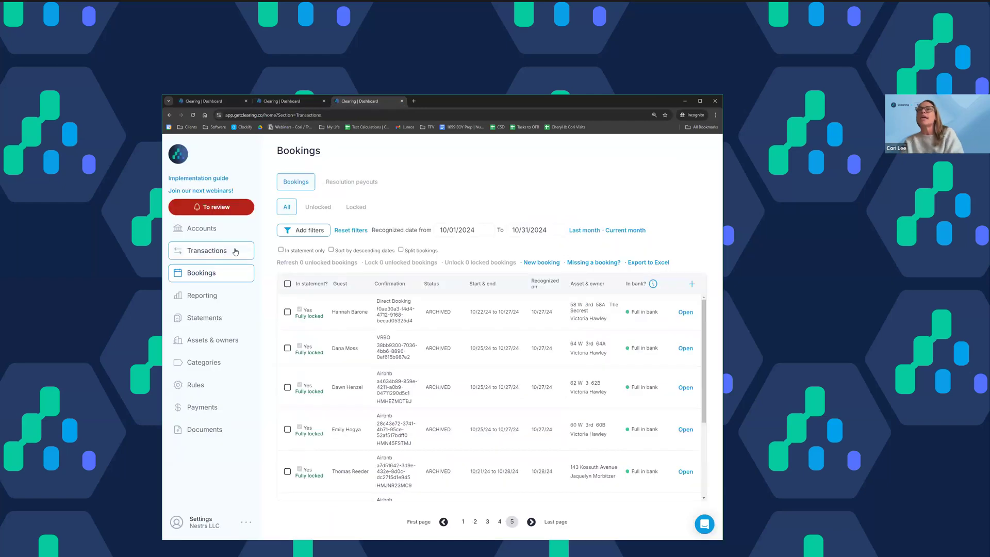
Step: Start an account reconciliation from the transactions and choose Chase Trust Acct. as the account
{"action": "left_click", "coordinate": [235, 252]}
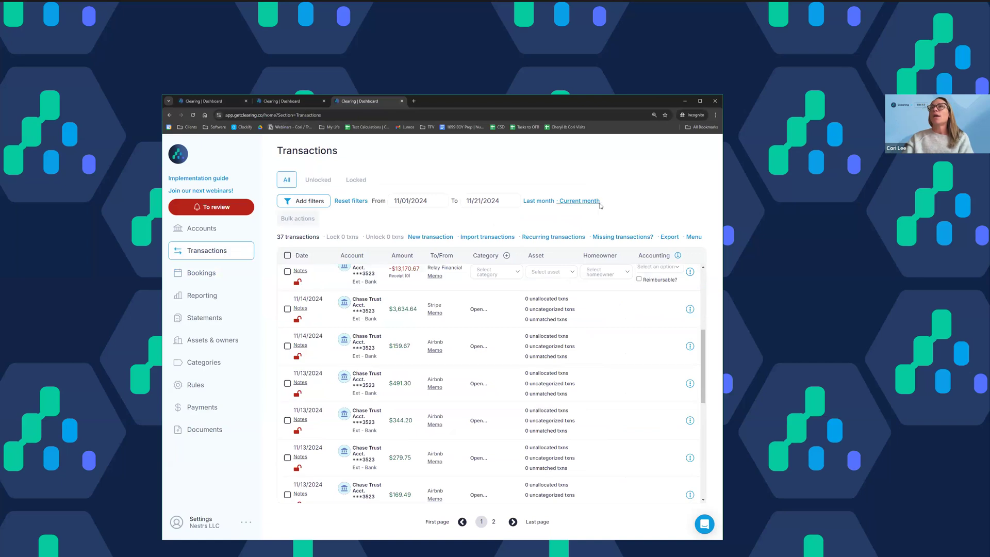
{"action": "left_click", "coordinate": [691, 237]}
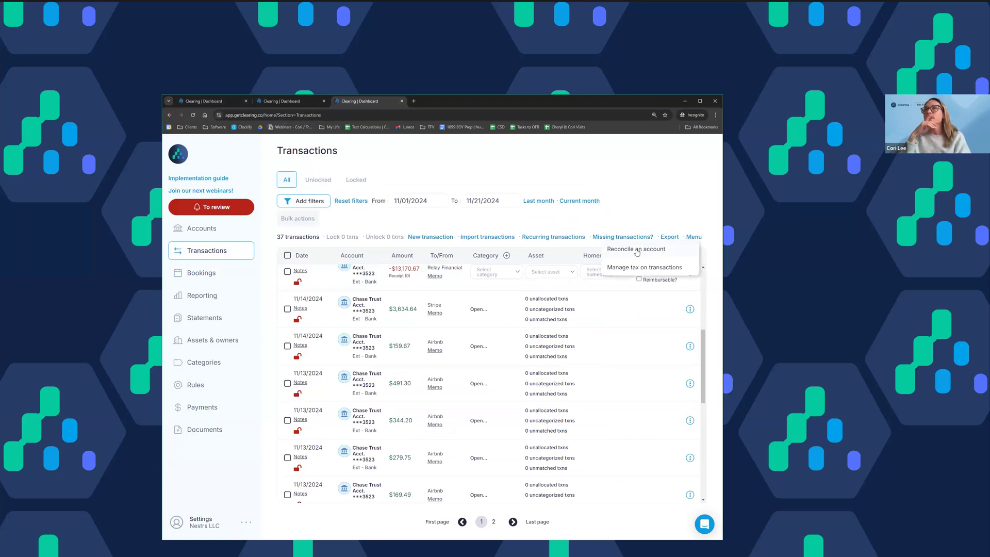
{"action": "left_click", "coordinate": [638, 251]}
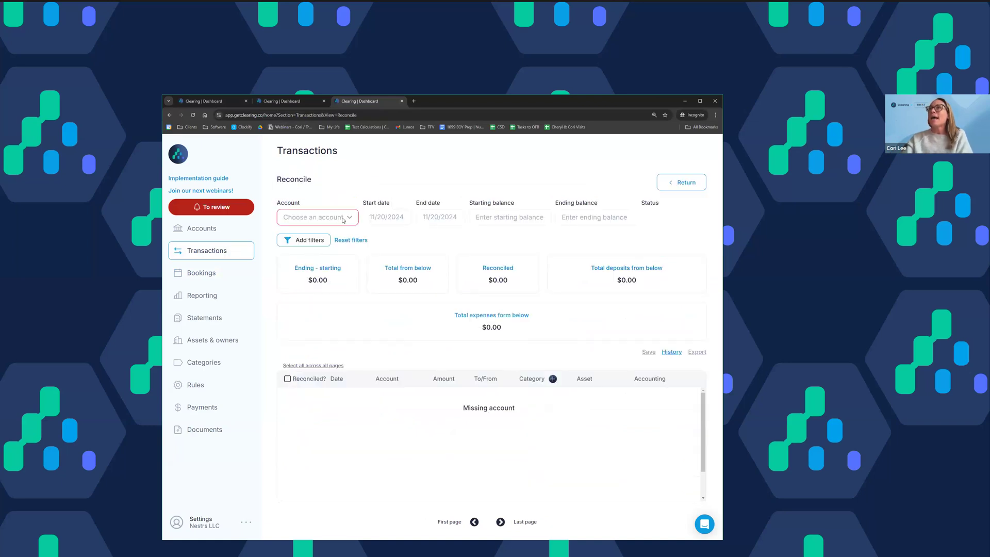
{"action": "left_click", "coordinate": [344, 219]}
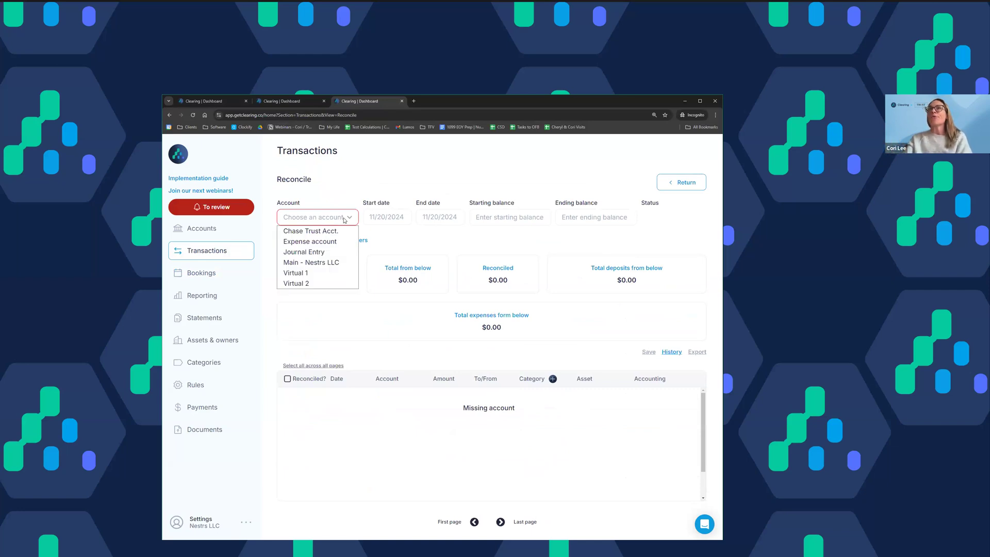
{"action": "left_click", "coordinate": [346, 233]}
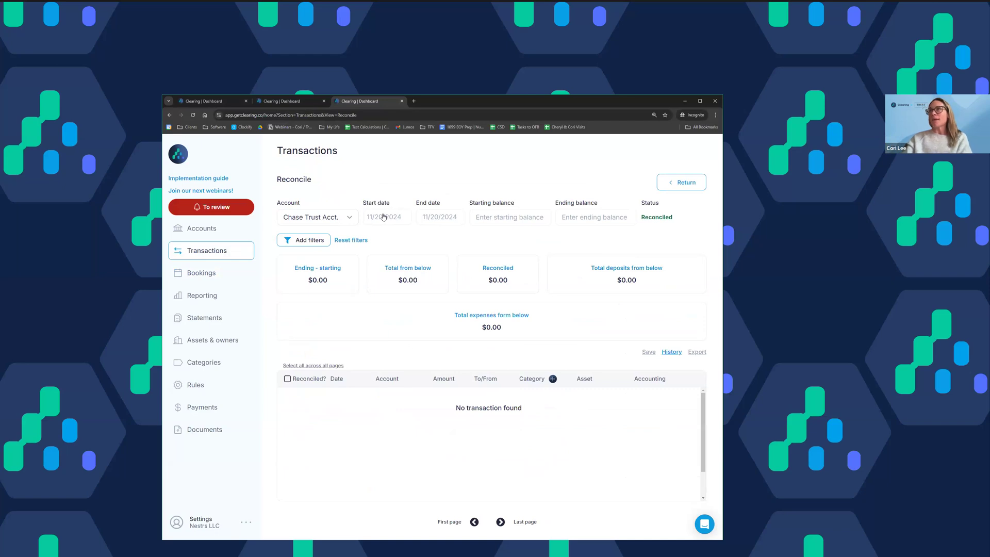
Step: Set the reconciliation period to start on 10/01/2024 and end on 10/31/2024
{"action": "left_click", "coordinate": [384, 217]}
{"action": "left_click", "coordinate": [377, 234]}
{"action": "left_click", "coordinate": [420, 259]}
{"action": "left_click", "coordinate": [435, 224]}
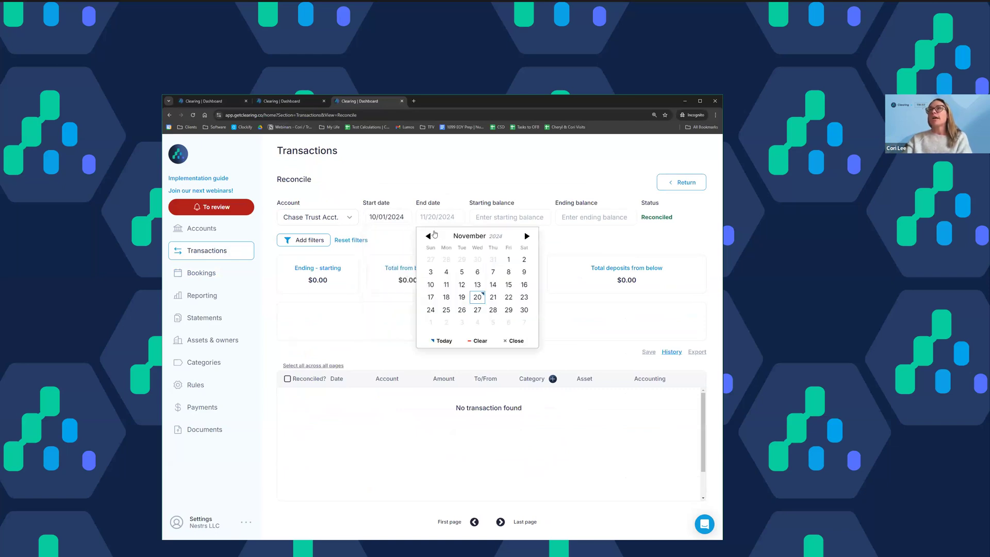
{"action": "left_click", "coordinate": [430, 234]}
{"action": "left_click", "coordinate": [495, 312]}
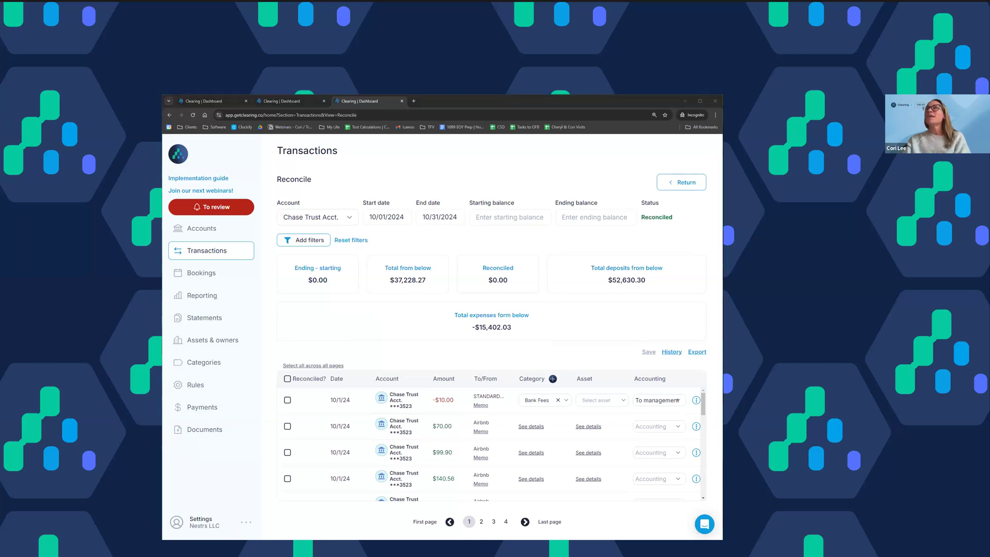
{"action": "left_click", "coordinate": [360, 320]}
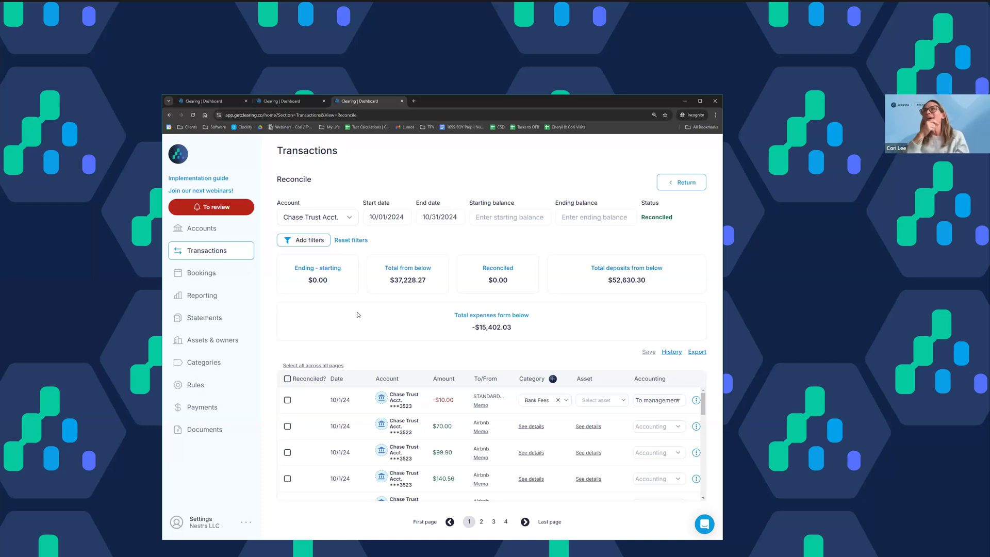
Step: Enter a starting balance of $50,000.00 and an ending balance of $50,000.00 for the Chase Trust Acct. reconciliation
{"action": "left_click", "coordinate": [478, 221]}
{"action": "type", "text": "500000.00"}
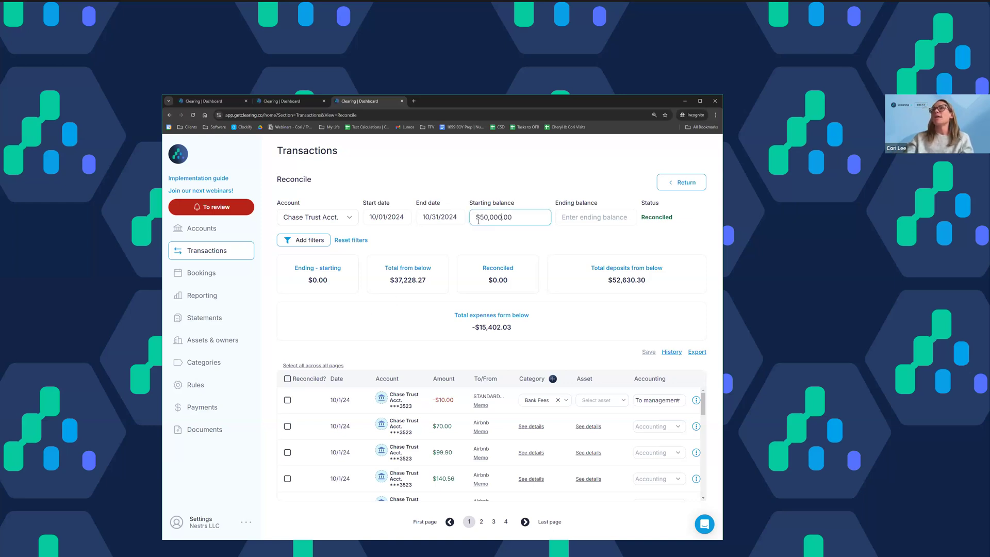
{"action": "left_click", "coordinate": [604, 217]}
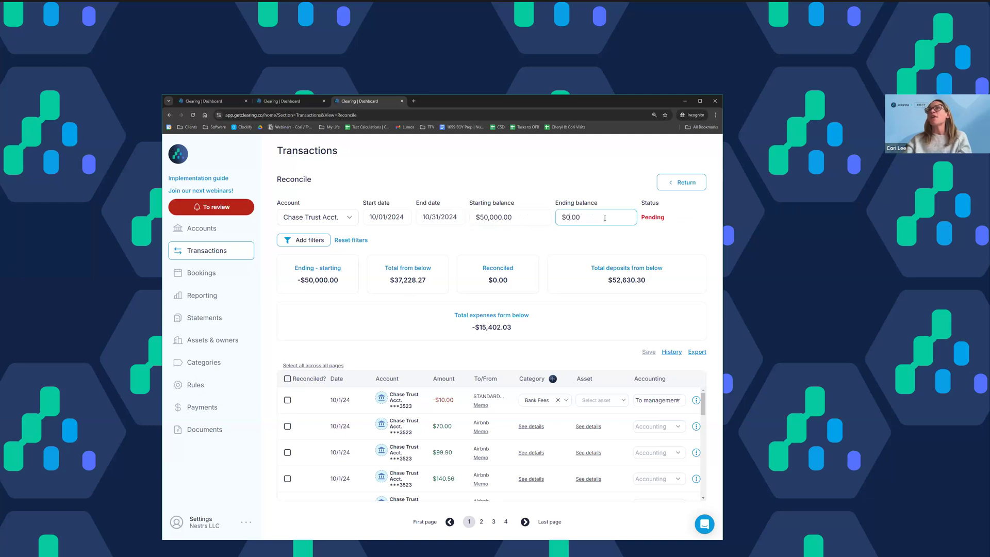
{"action": "left_click_drag", "start_coordinate": [474, 222], "coordinate": [452, 225]}
{"action": "type", "text": "50000"}
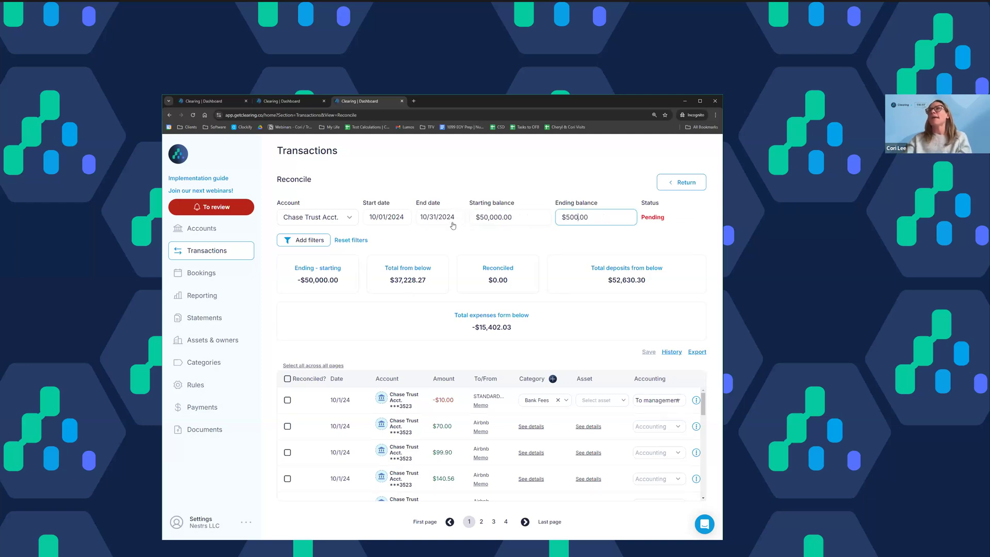
{"action": "left_click", "coordinate": [467, 236]}
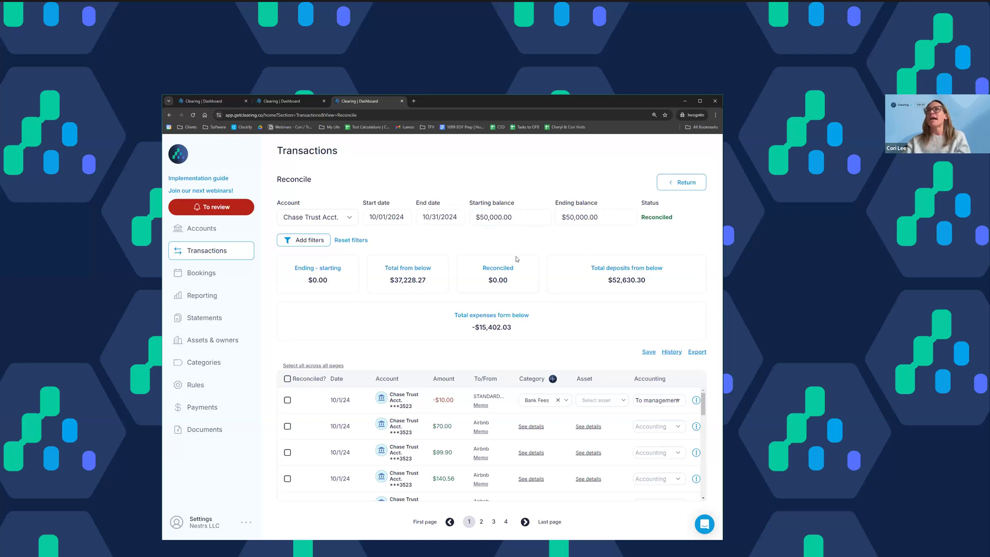
Step: Mark the first five 10/1/24 transactions, from the -$10.00 bank fee to the $179.35 Airbnb deposit, as reconciled
{"action": "scroll", "coordinate": [560, 426], "scroll_direction": "down", "scroll_amount": 5}
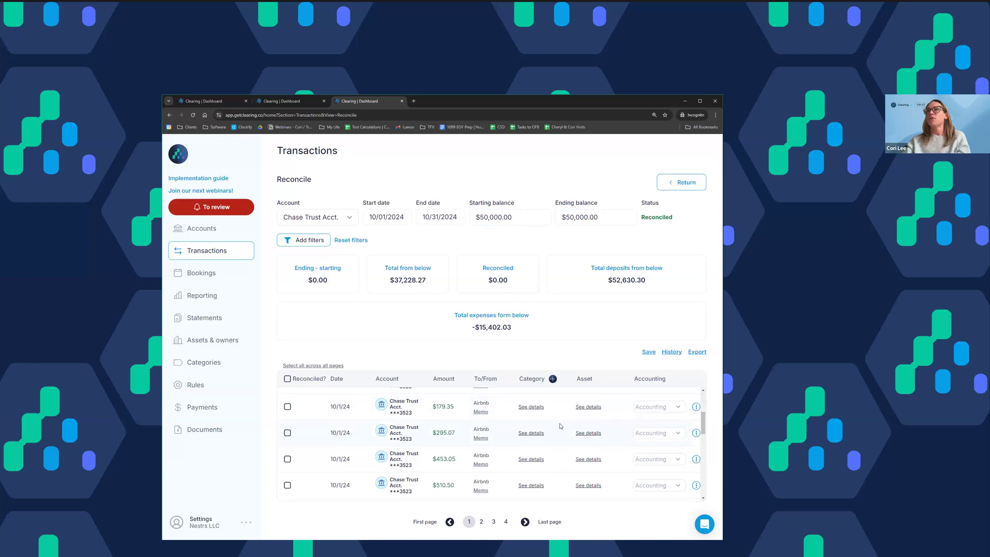
{"action": "scroll", "coordinate": [561, 426], "scroll_direction": "up", "scroll_amount": 5}
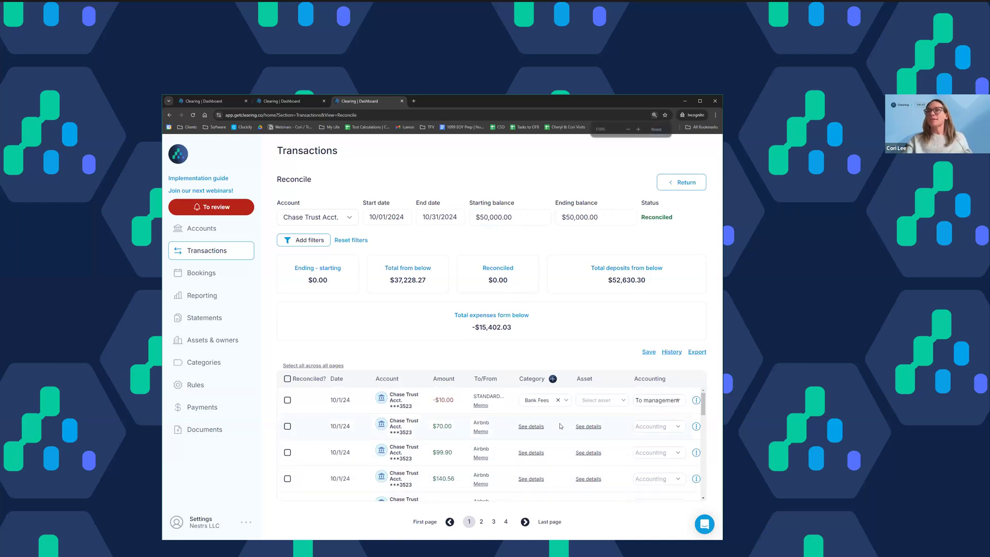
{"action": "key", "text": "ctrl+minus"}
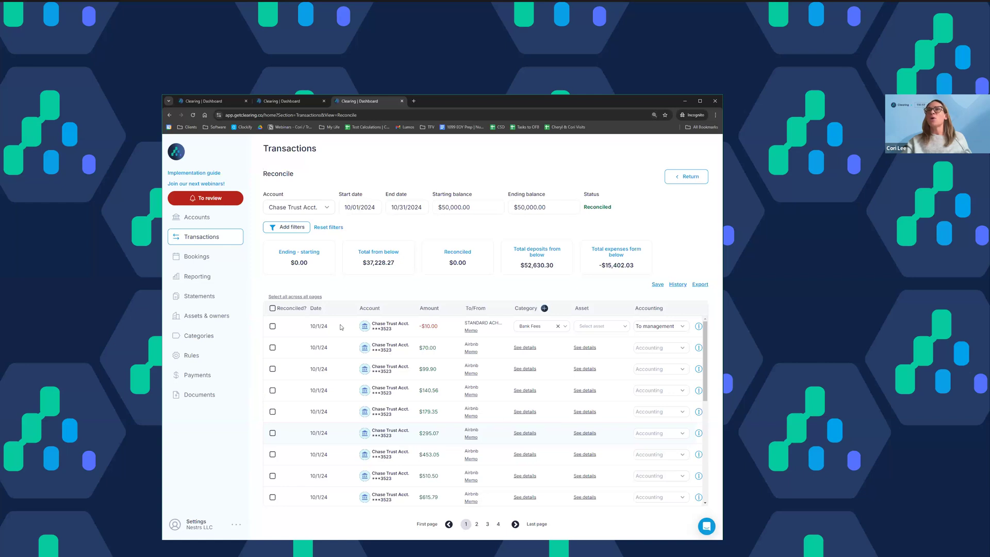
{"action": "left_click", "coordinate": [272, 327]}
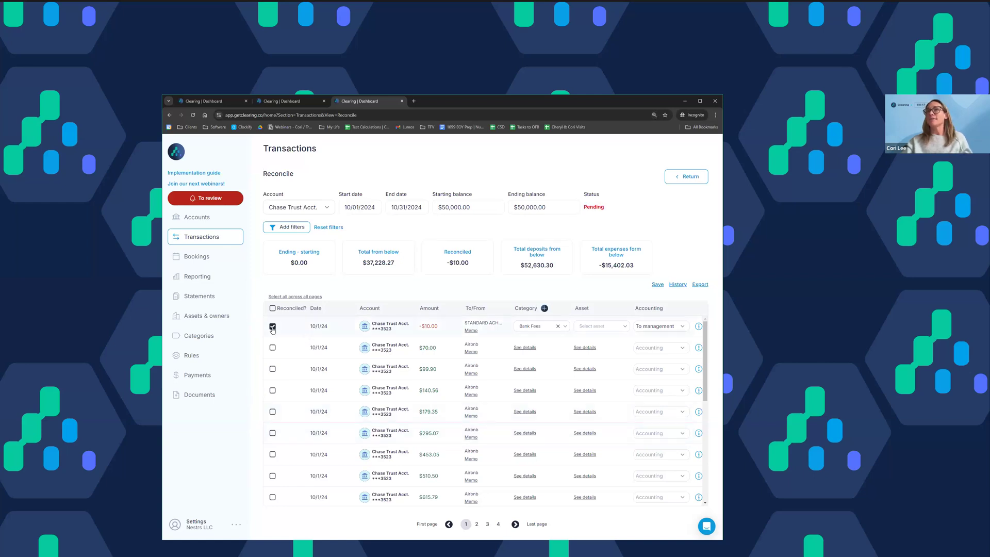
{"action": "left_click", "coordinate": [272, 348]}
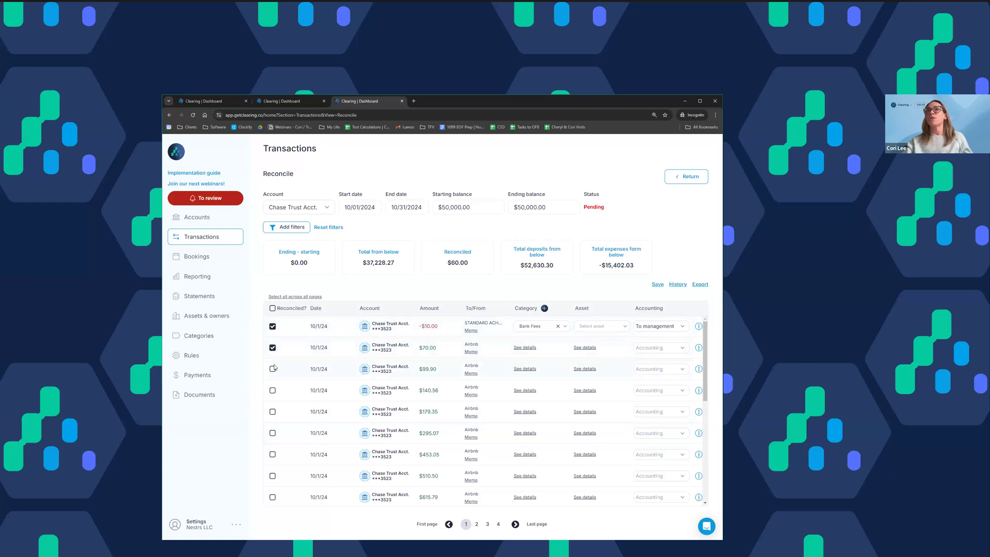
{"action": "left_click", "coordinate": [273, 369]}
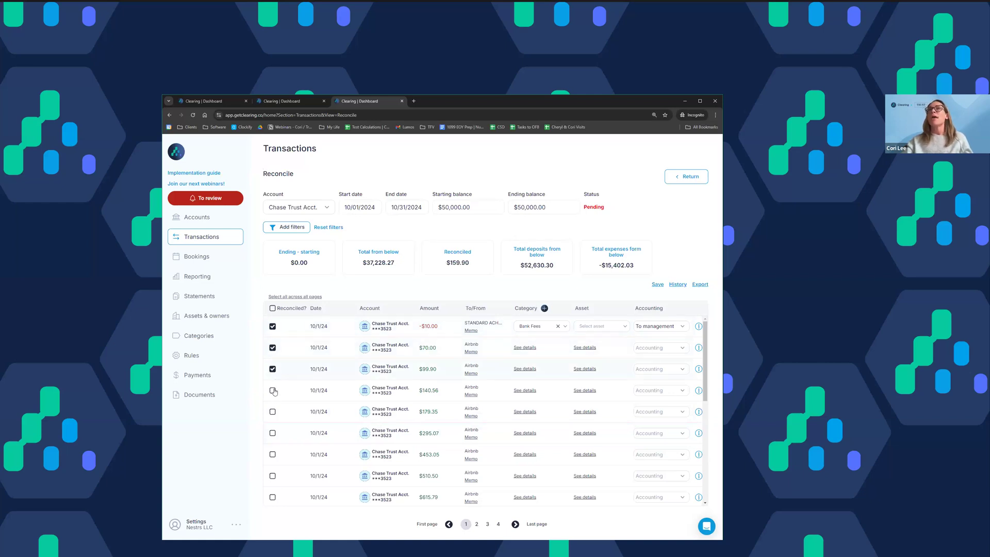
{"action": "left_click", "coordinate": [272, 390]}
{"action": "double_click", "coordinate": [595, 207]}
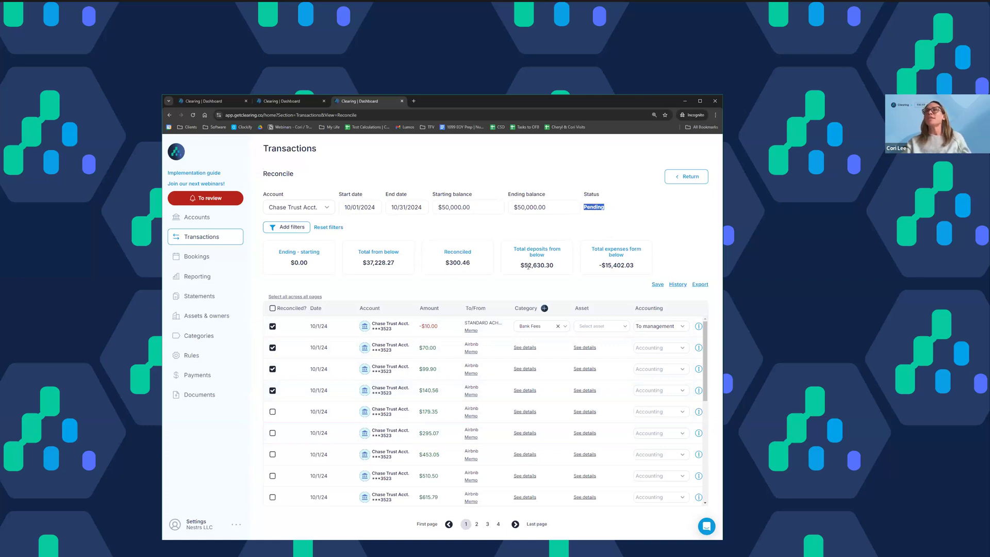
{"action": "left_click", "coordinate": [619, 217]}
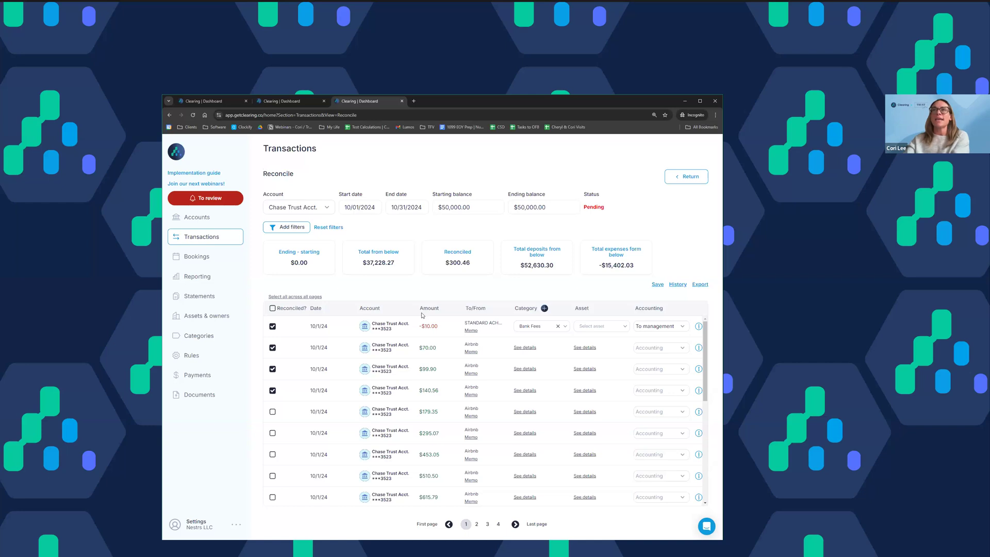
{"action": "left_click", "coordinate": [272, 412]}
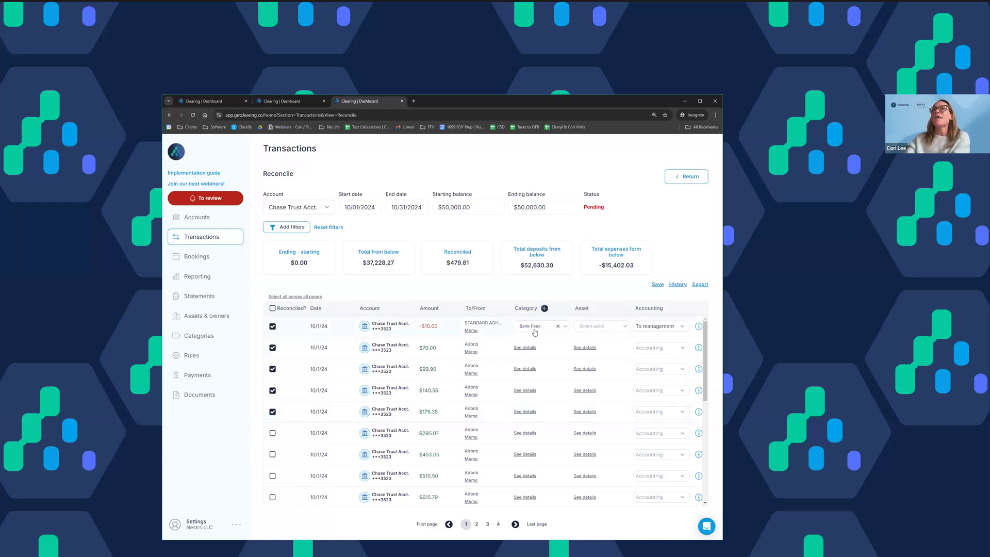
Step: Look through the first page of transactions and clear the reconciled marks from the five marked 10/1/24 entries
{"action": "scroll", "coordinate": [536, 362], "scroll_direction": "down", "scroll_amount": 5}
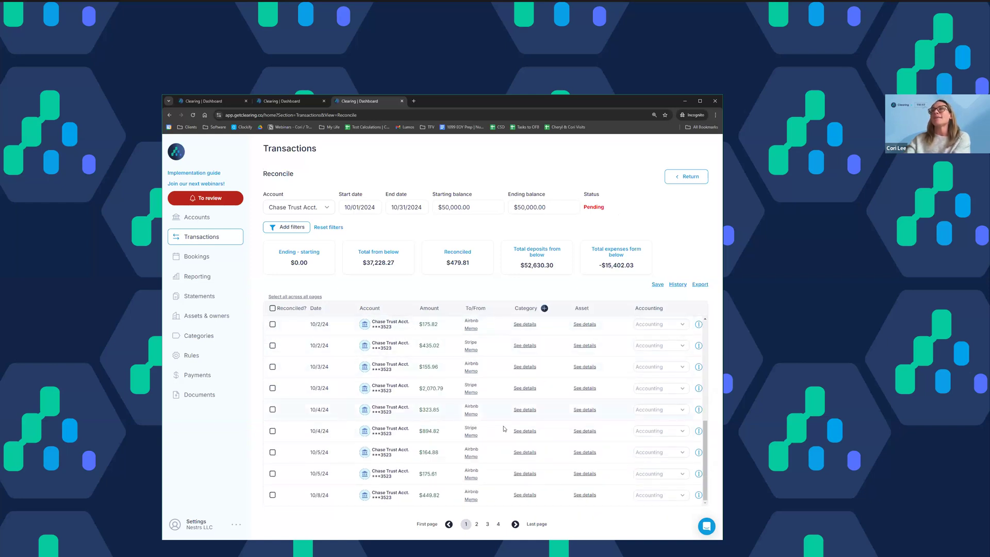
{"action": "scroll", "coordinate": [504, 429], "scroll_direction": "up", "scroll_amount": 5}
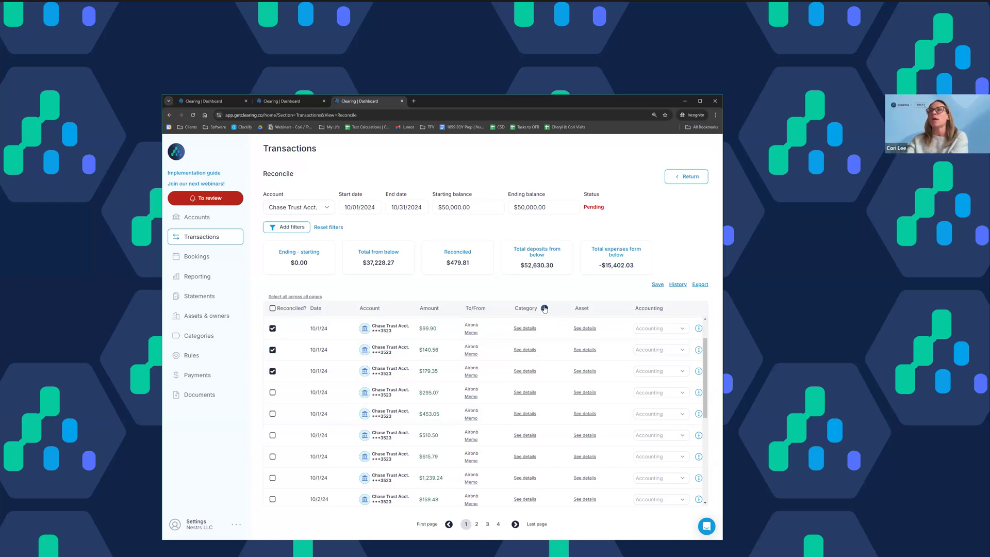
{"action": "scroll", "coordinate": [524, 428], "scroll_direction": "up", "scroll_amount": 1}
{"action": "left_click", "coordinate": [272, 411]}
{"action": "left_click", "coordinate": [272, 391]}
{"action": "left_click", "coordinate": [273, 369]}
{"action": "left_click", "coordinate": [272, 348]}
{"action": "left_click", "coordinate": [272, 326]}
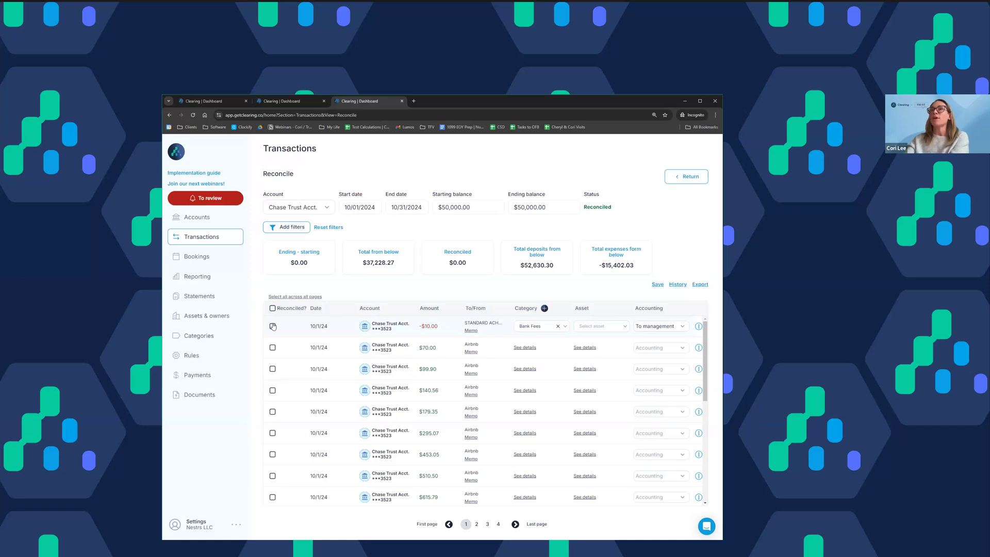
Step: Mark all transactions on the first page as reconciled at once, and clear them all again
{"action": "left_click", "coordinate": [272, 309]}
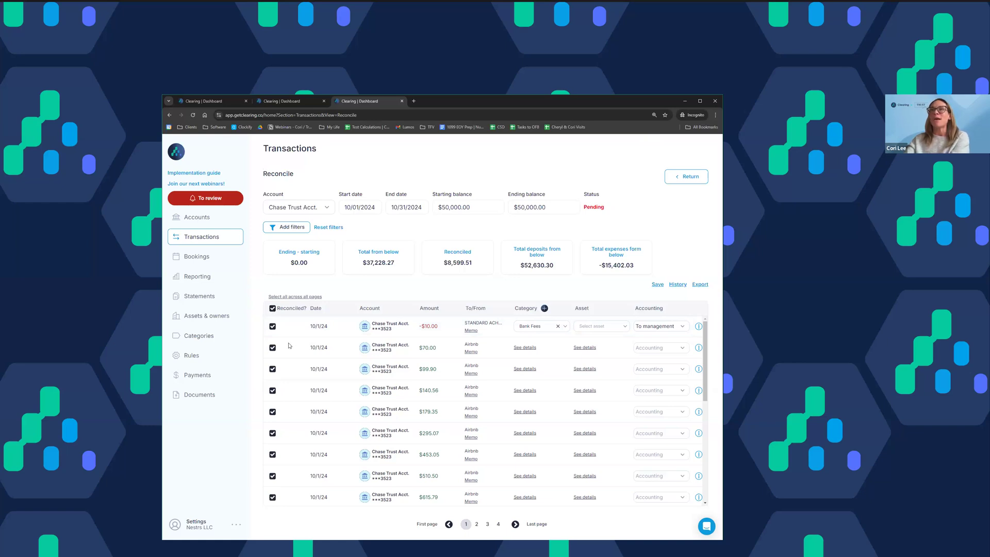
{"action": "left_click", "coordinate": [273, 309]}
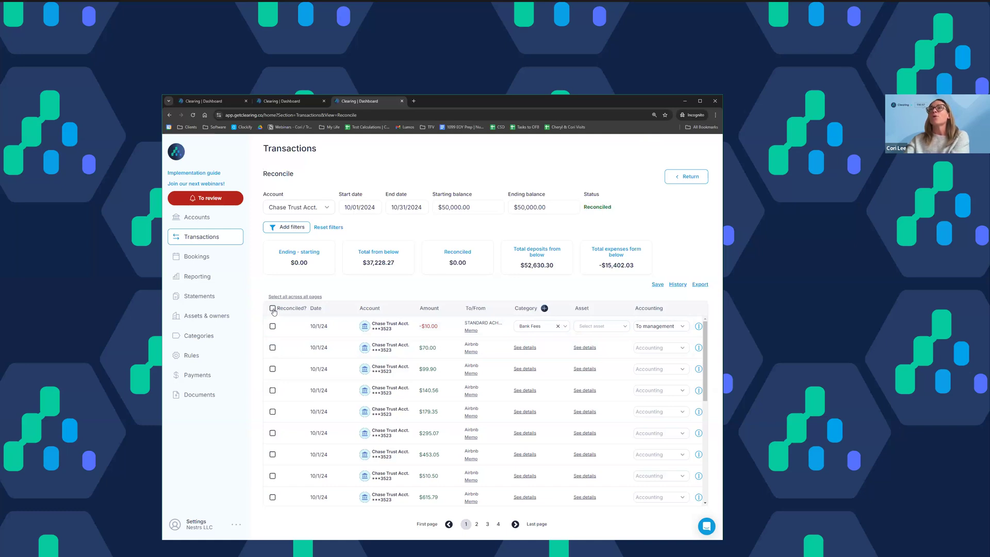